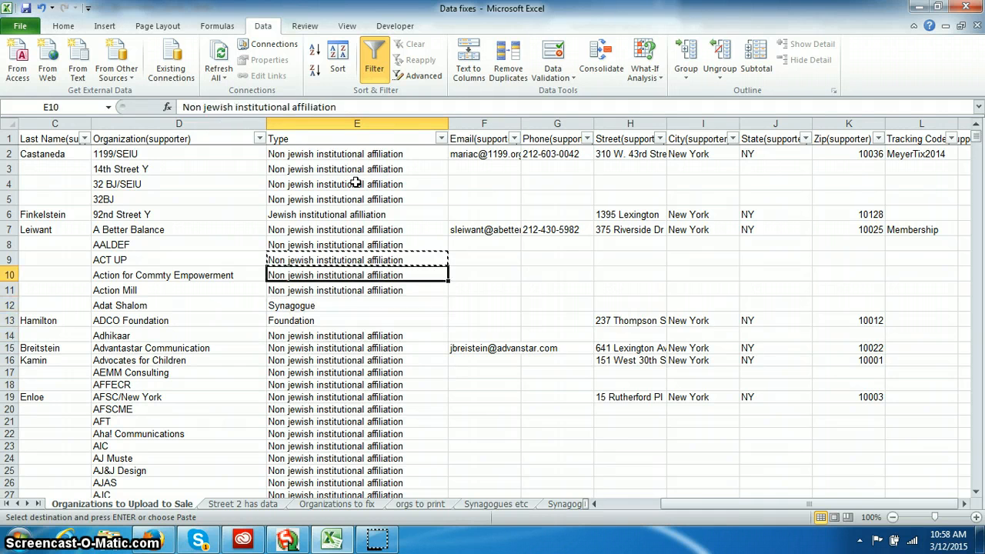
Step: Switch from the spreadsheet to the test organization's Salesforce record and examine the options of its Type picklist
key("Up")
key("Up")
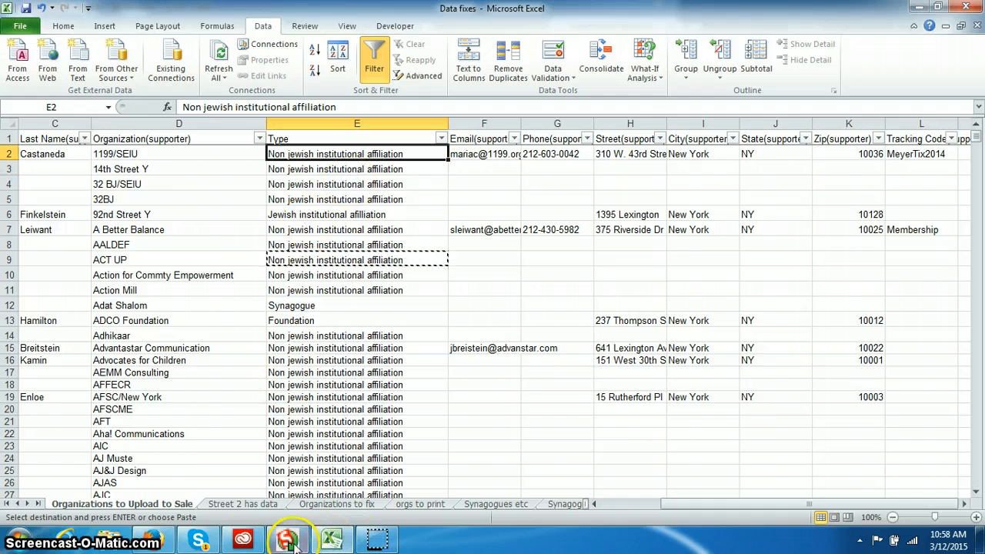
left_click(149, 538)
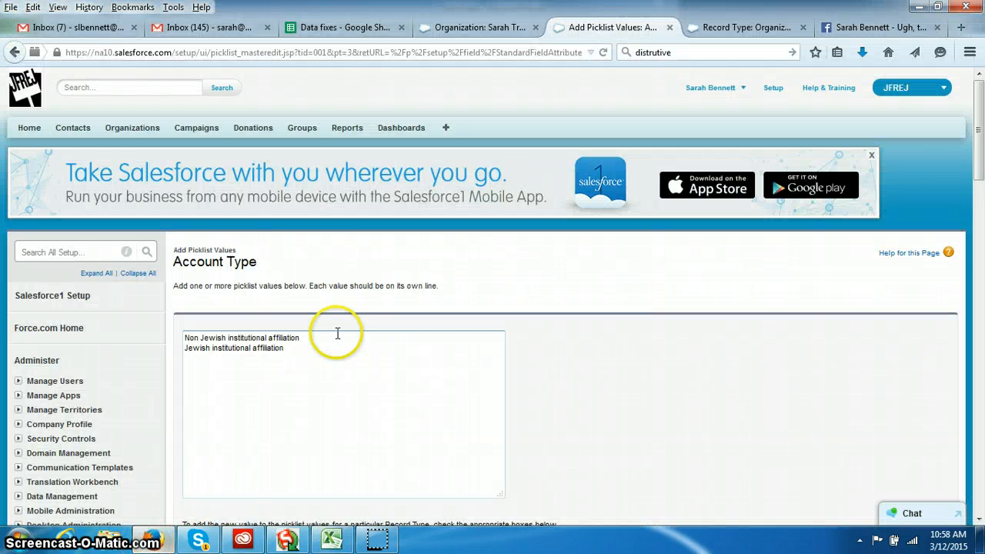
left_click(462, 27)
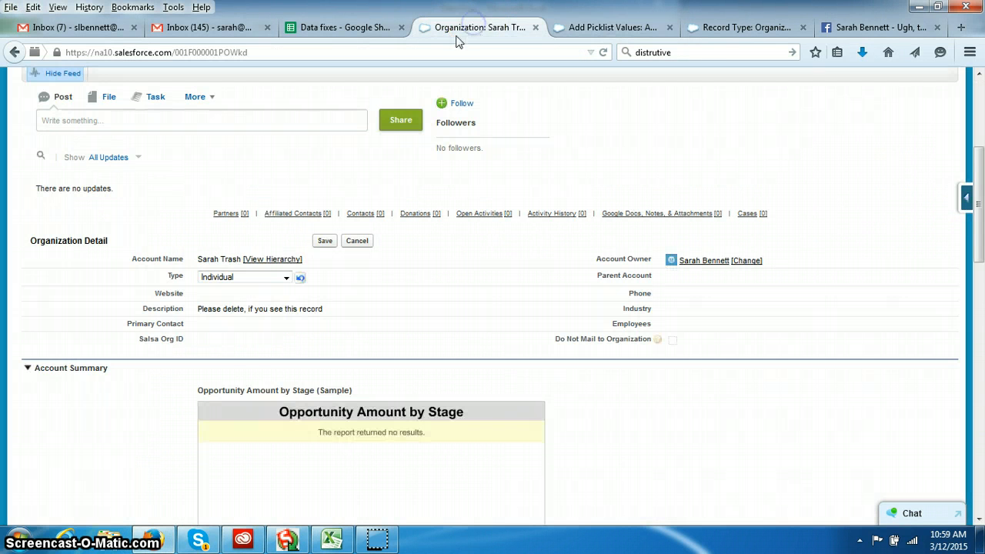
left_click(285, 279)
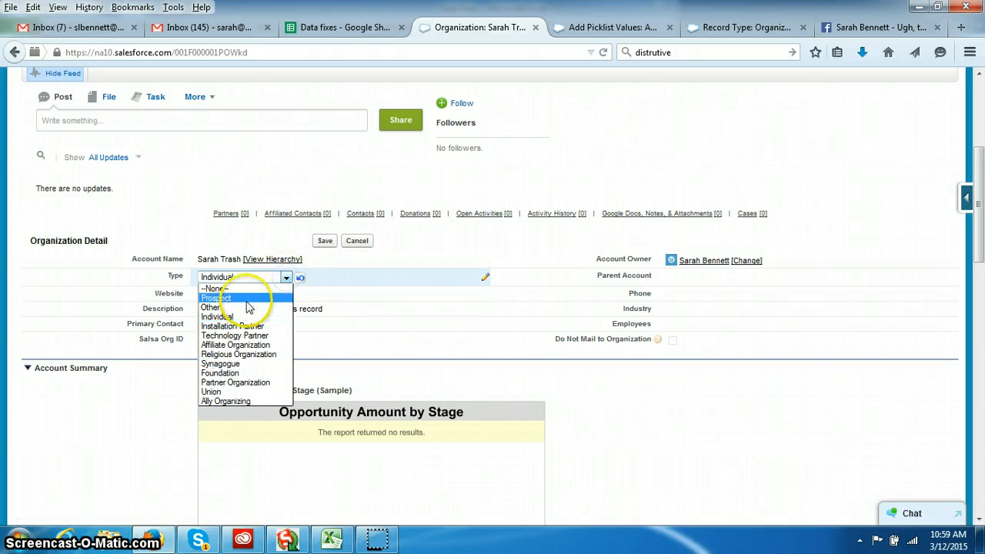
left_click(236, 357)
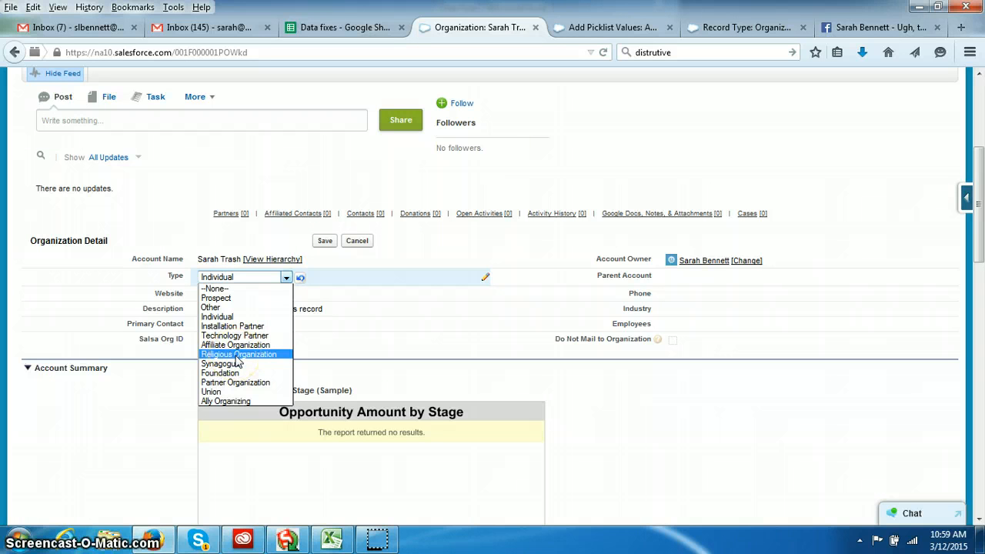
left_click(243, 357)
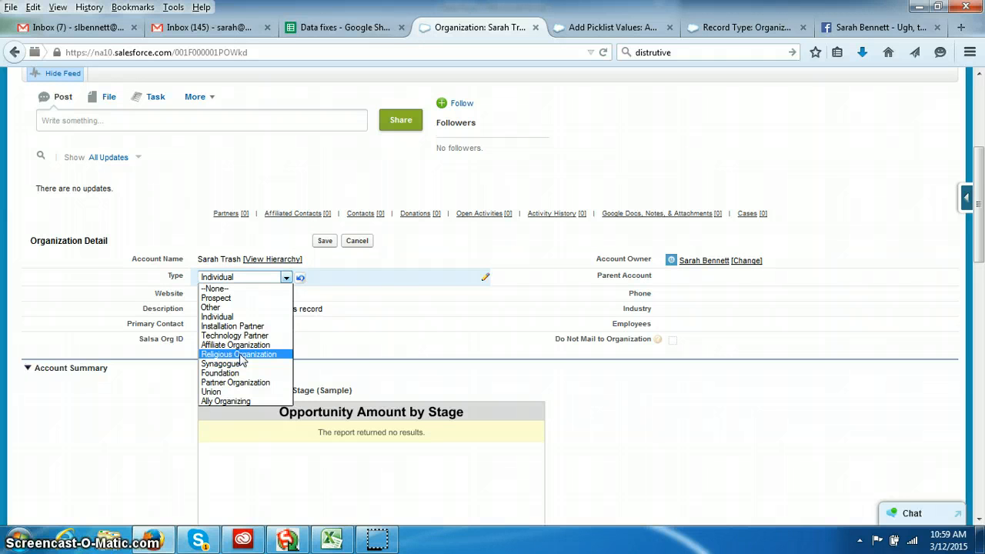
left_click(980, 256)
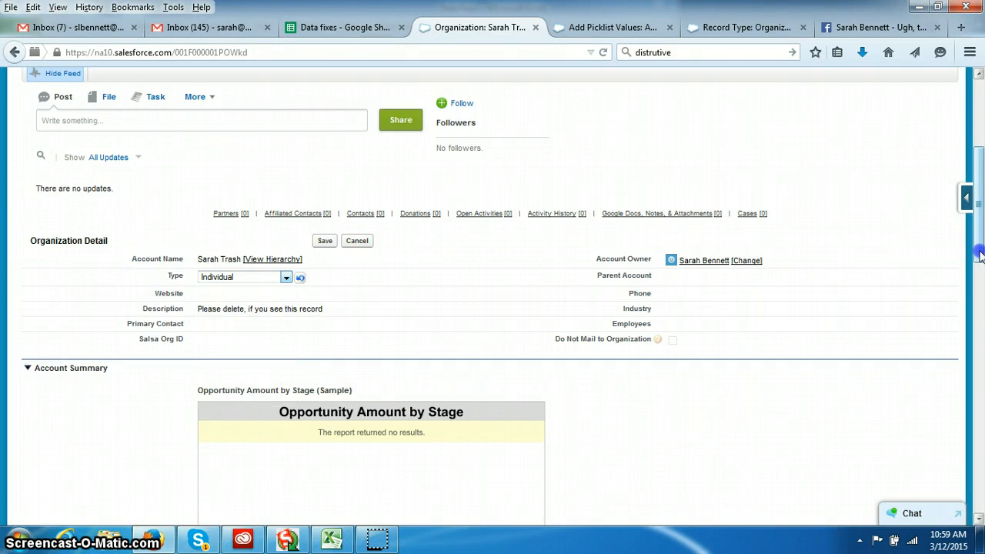
Step: Open Salesforce Setup in a new browser tab and bring that tab to the front
left_click_drag(980, 196, 980, 114)
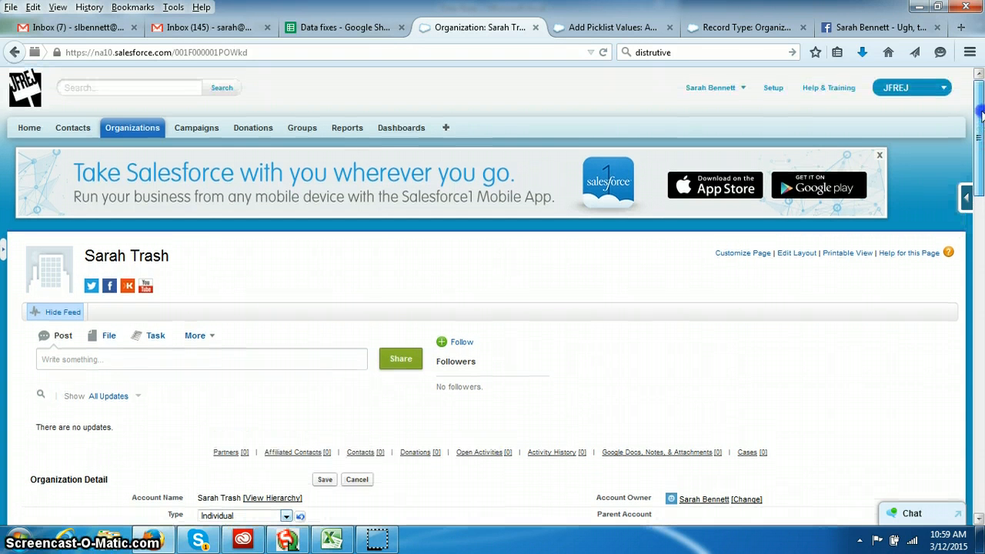
right_click(766, 87)
left_click(795, 100)
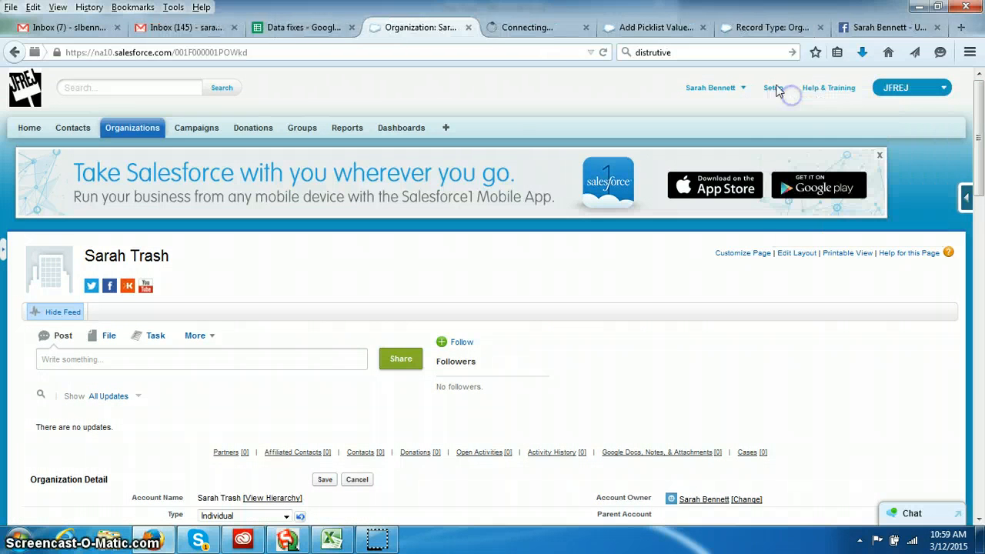
left_click(522, 29)
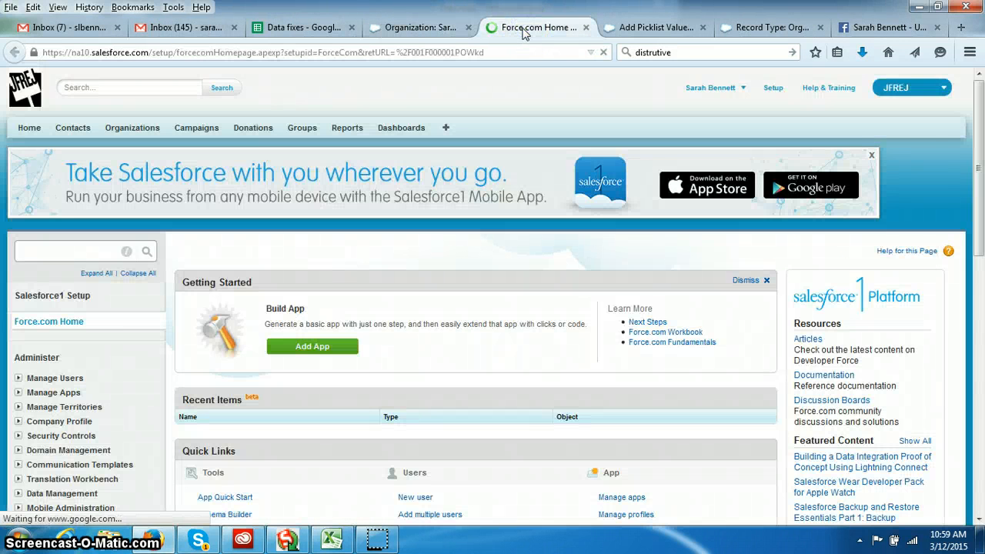
Step: Search Setup for "acc", decline the welcome tour and open the Fields page under Accounts
left_click_drag(980, 168, 979, 177)
left_click(46, 230)
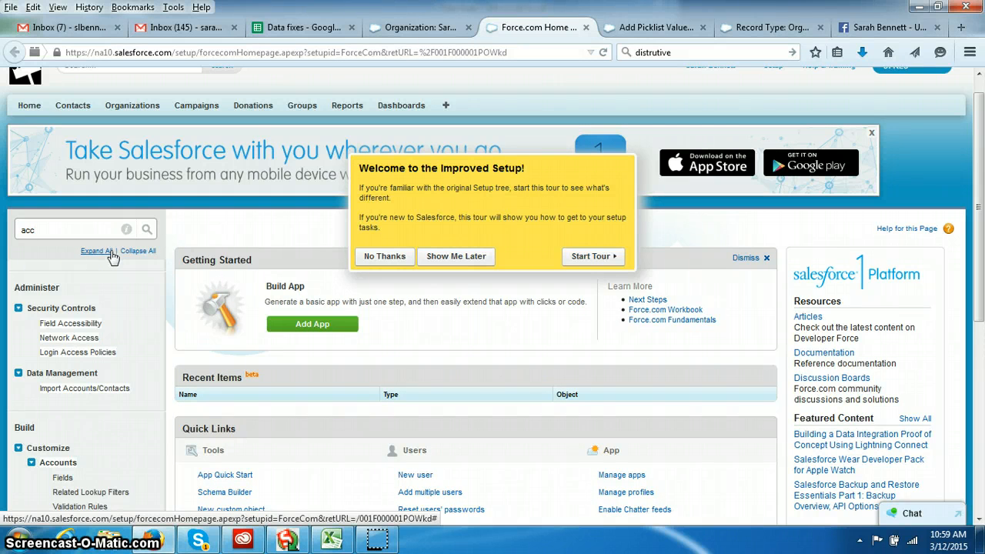
left_click(381, 256)
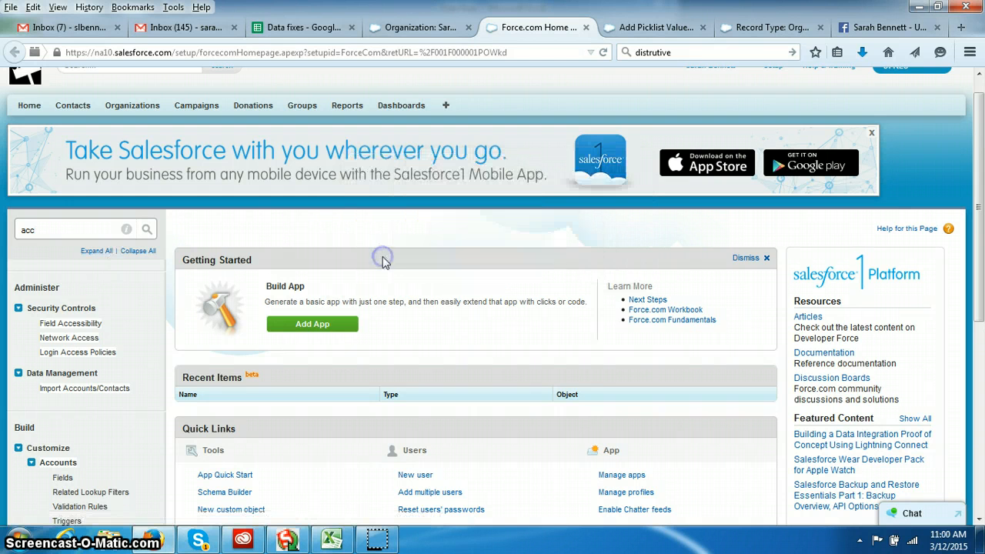
left_click(61, 463)
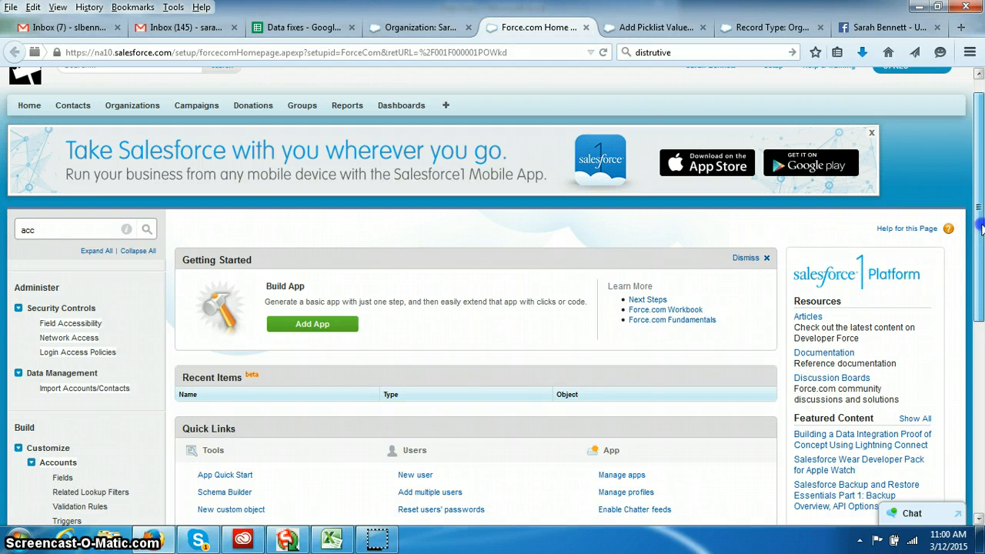
left_click_drag(978, 222, 938, 319)
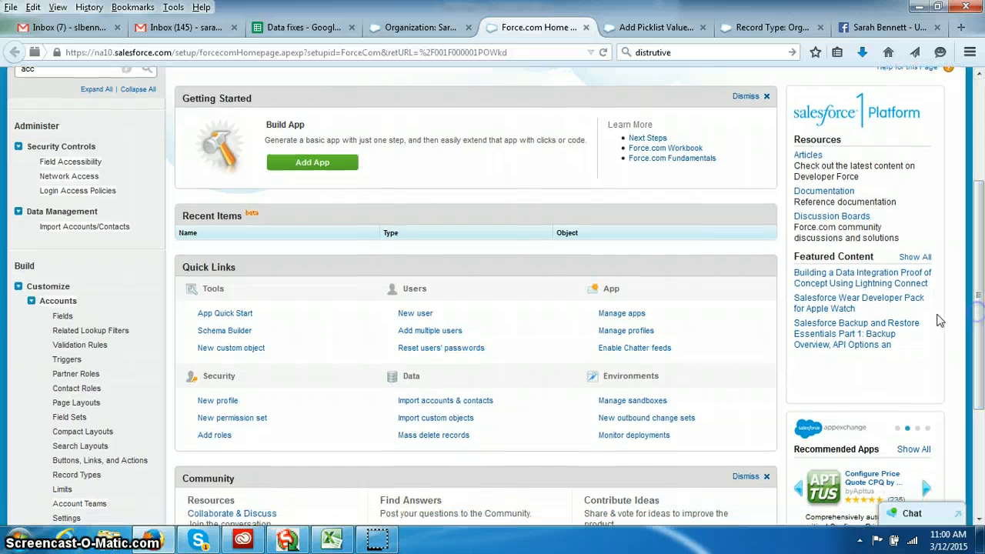
left_click(63, 317)
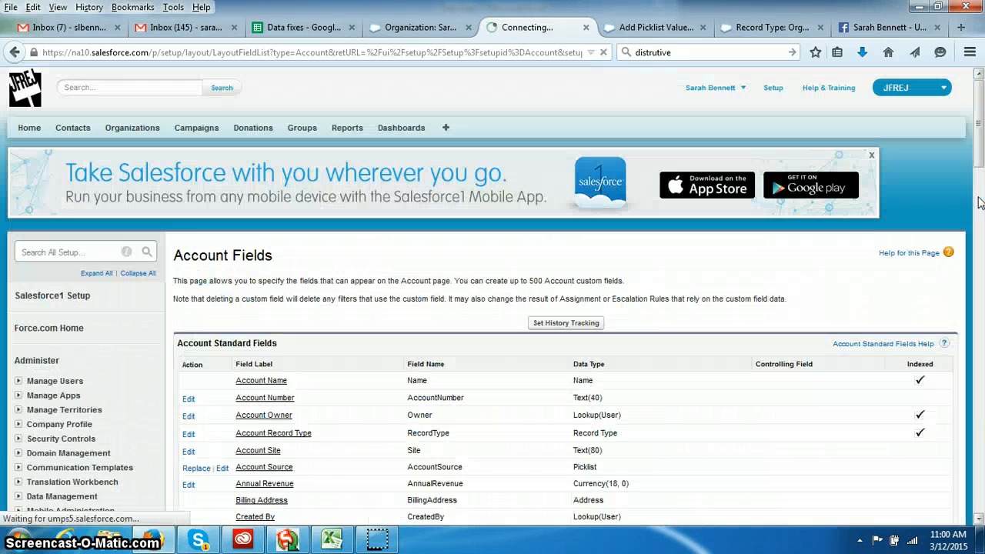
Step: Open the standard Type field of accounts and examine its Account Type picklist values
left_click(979, 202)
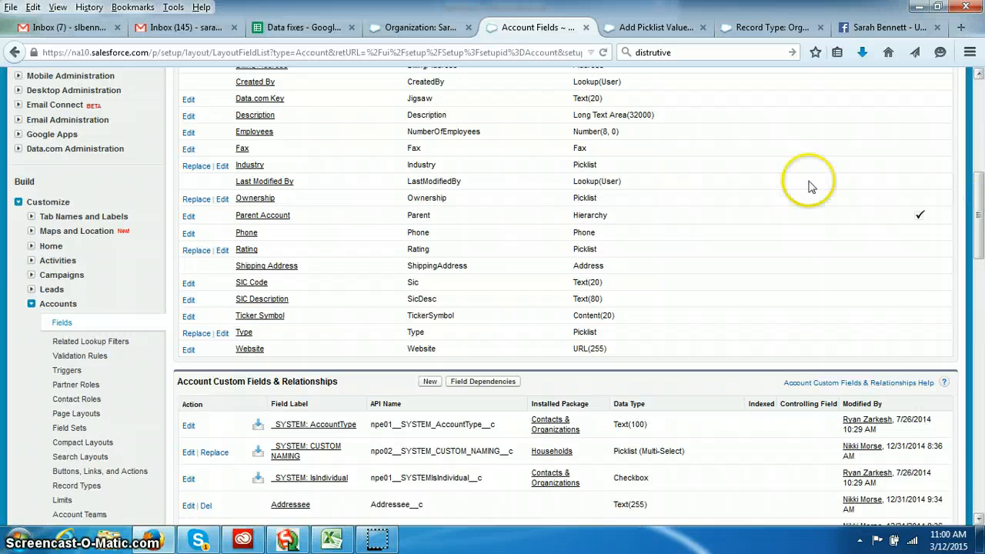
left_click(246, 335)
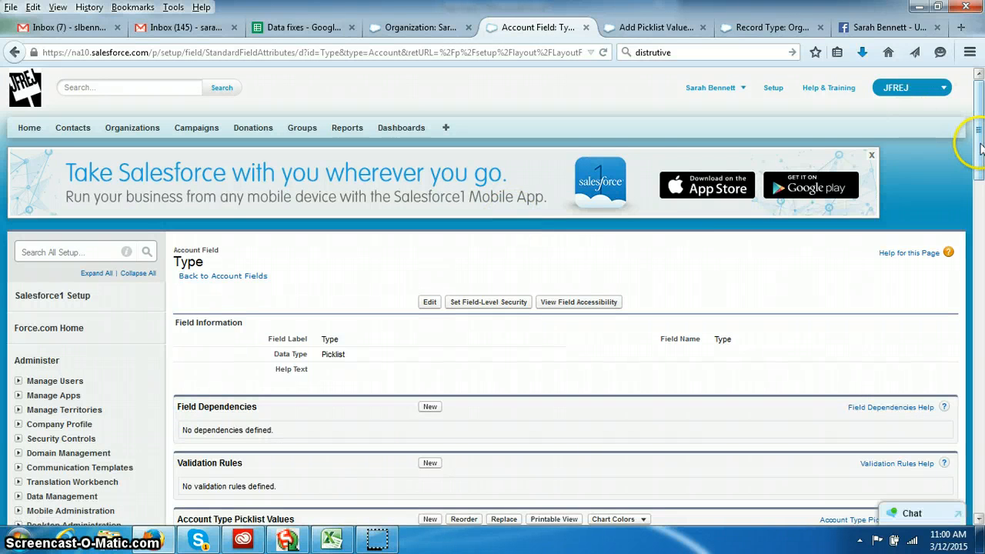
left_click_drag(979, 154, 983, 239)
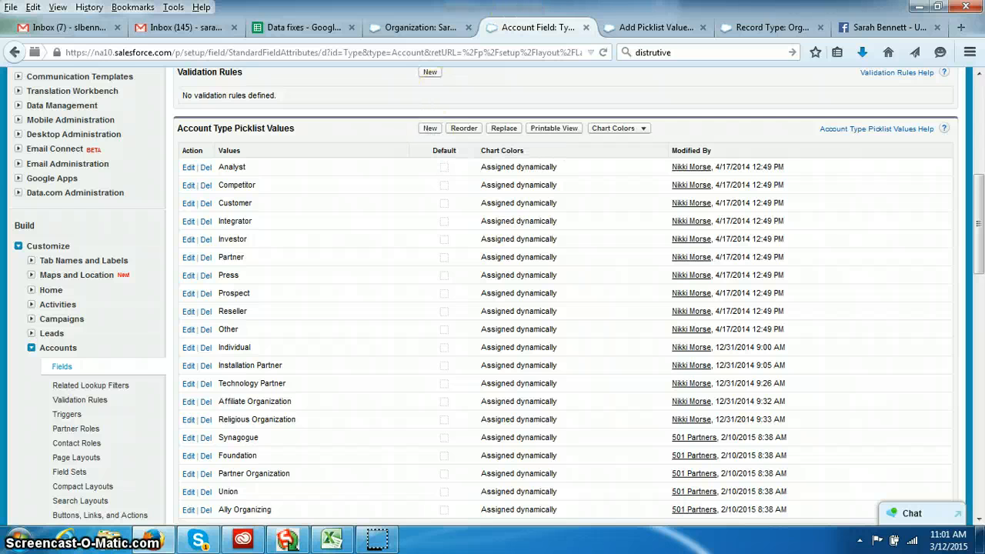
Step: Add the prepared values Non Jewish institutional affiliation and Jewish institutional affiliation to the Account Type picklist for the Organization record type only, and save
left_click(649, 28)
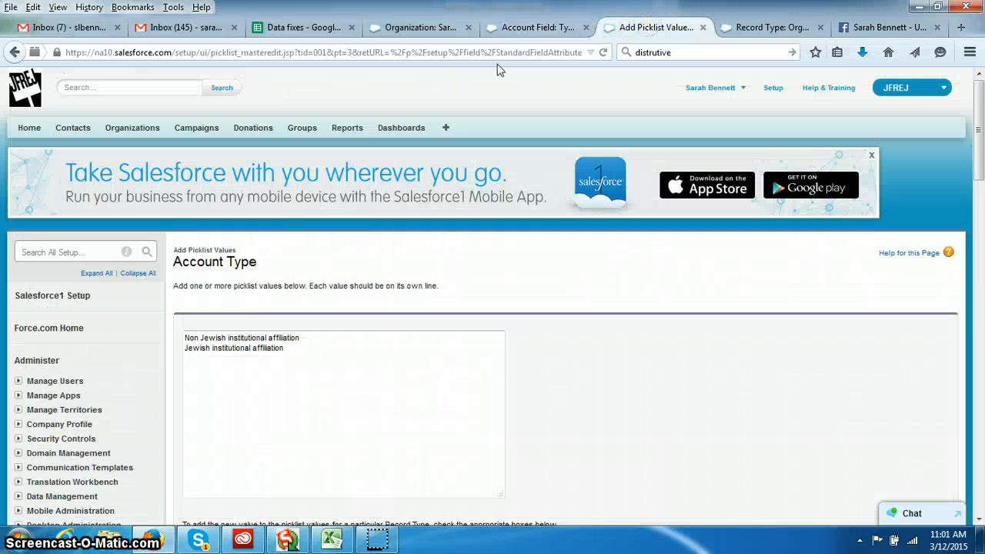
left_click(191, 348)
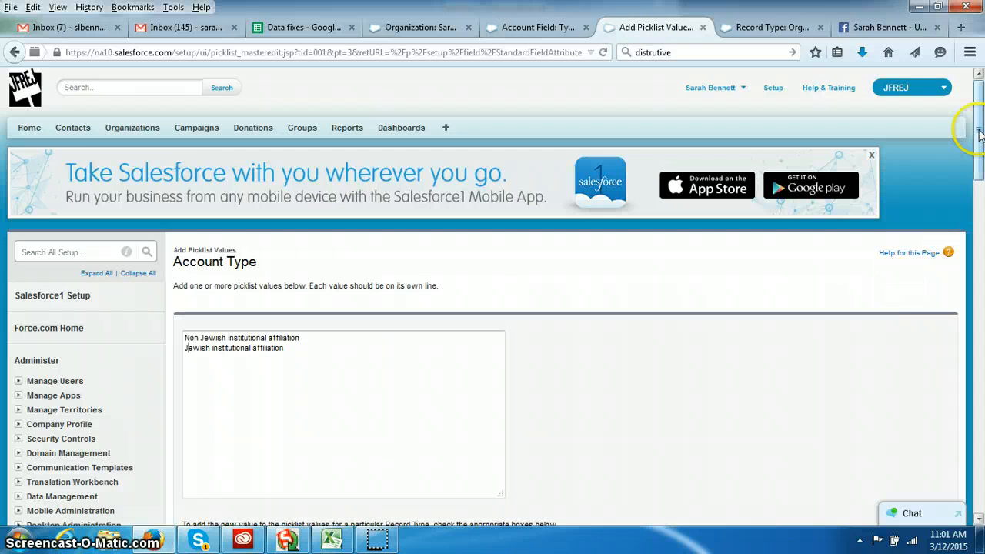
left_click_drag(978, 133, 979, 199)
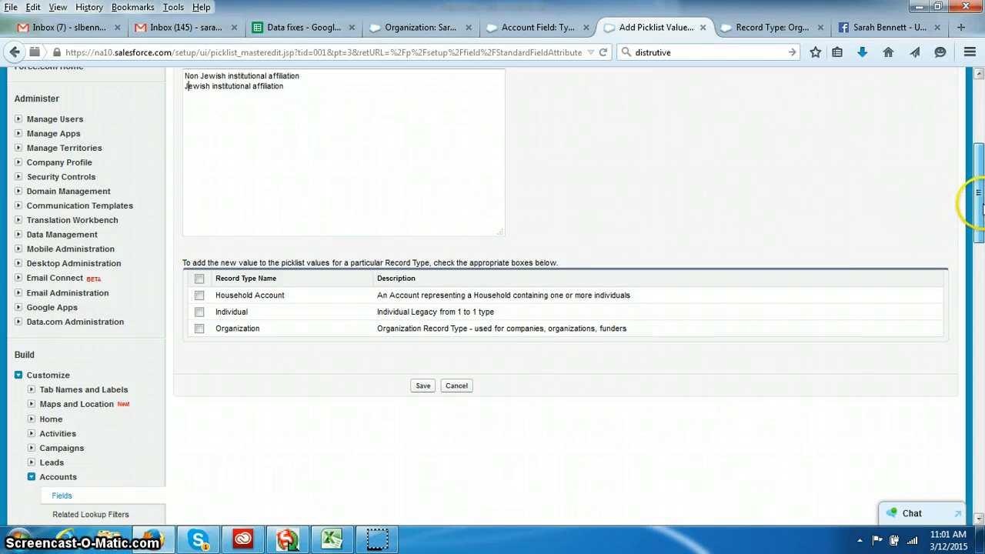
mouse_move(982, 204)
left_mouse_down()
mouse_move(978, 176)
mouse_move(979, 195)
left_mouse_up()
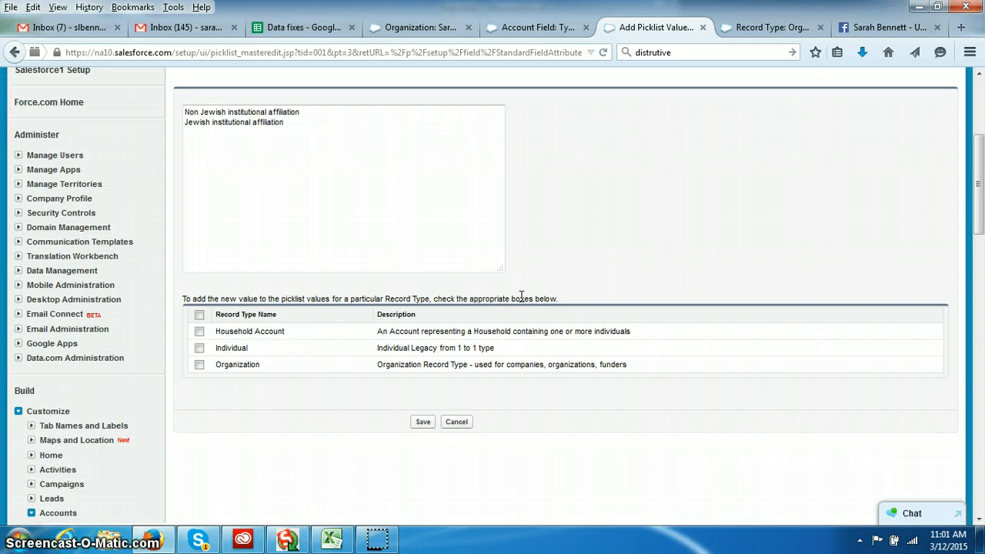
left_click(200, 369)
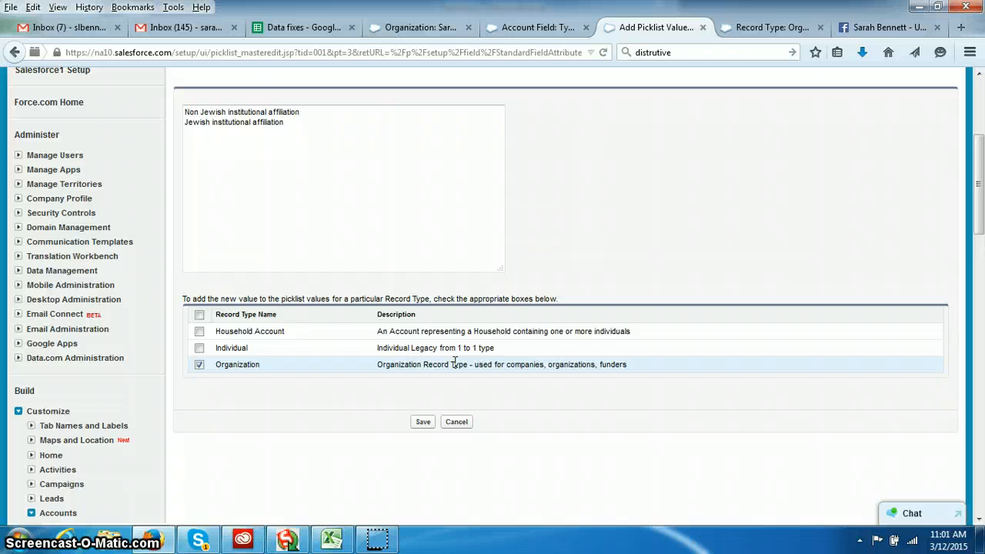
left_click(423, 422)
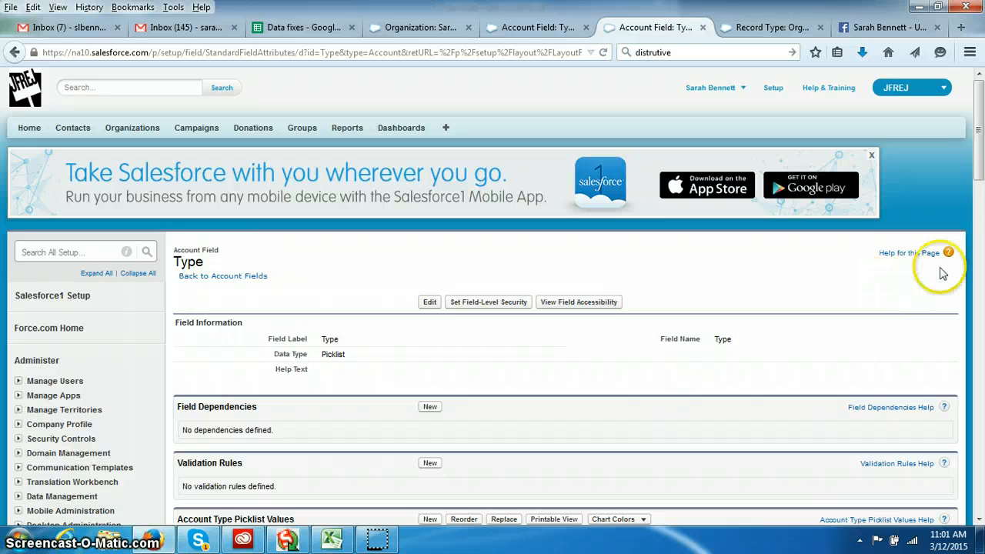
Step: Check the saved Account Type picklist values for the two institutional affiliation entries
left_click_drag(980, 159, 980, 274)
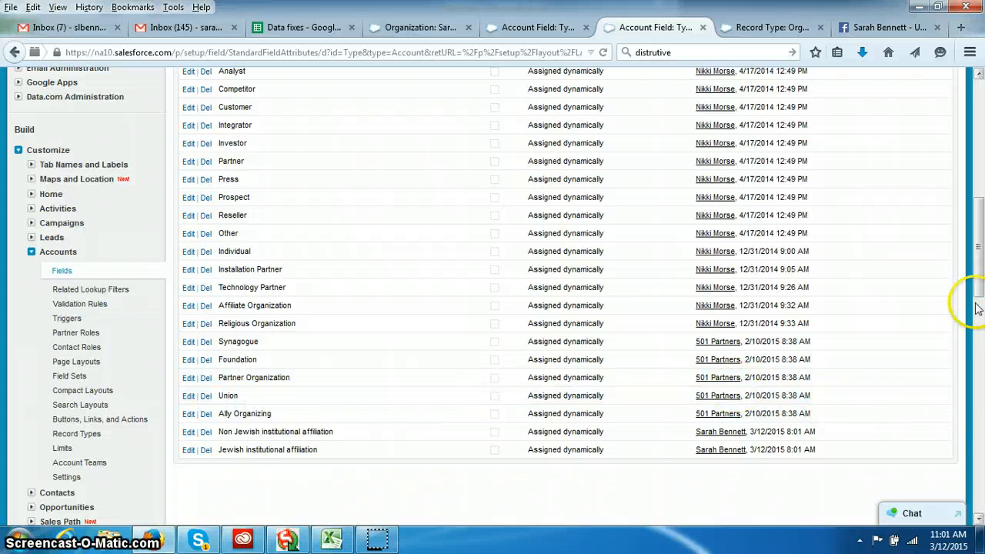
scroll(980, 223, "up", 3)
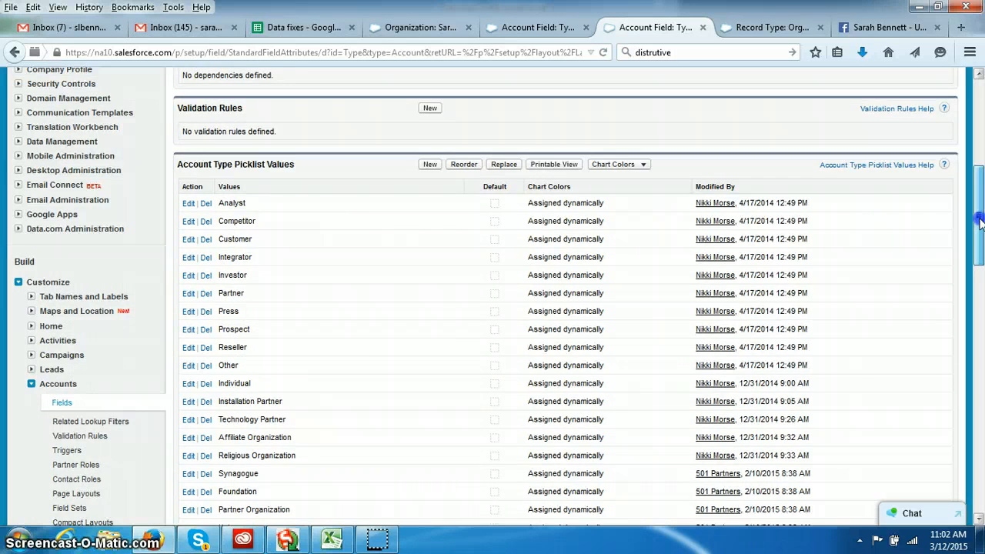
left_click_drag(980, 222, 981, 229)
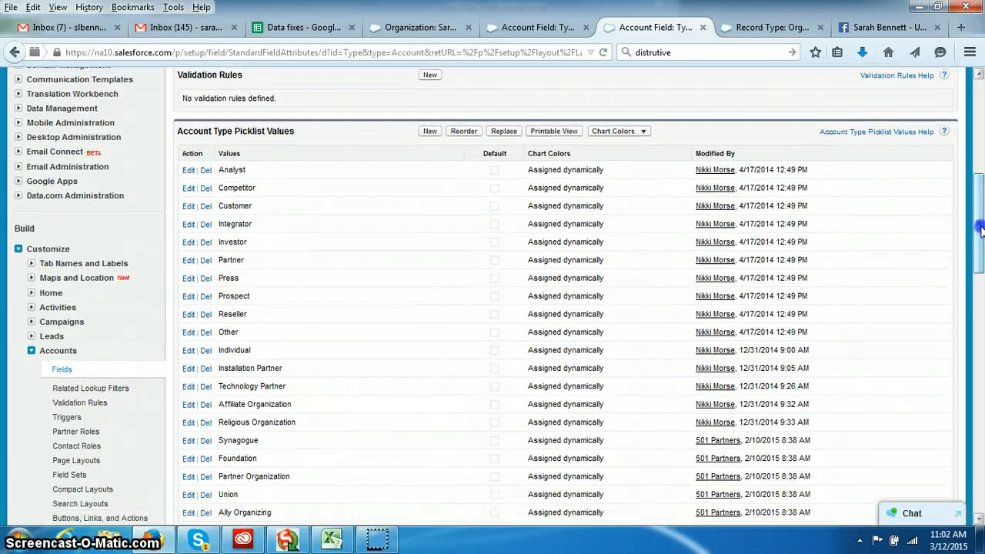
Step: Open the Organization record type from the Account Record Types page
left_click(759, 28)
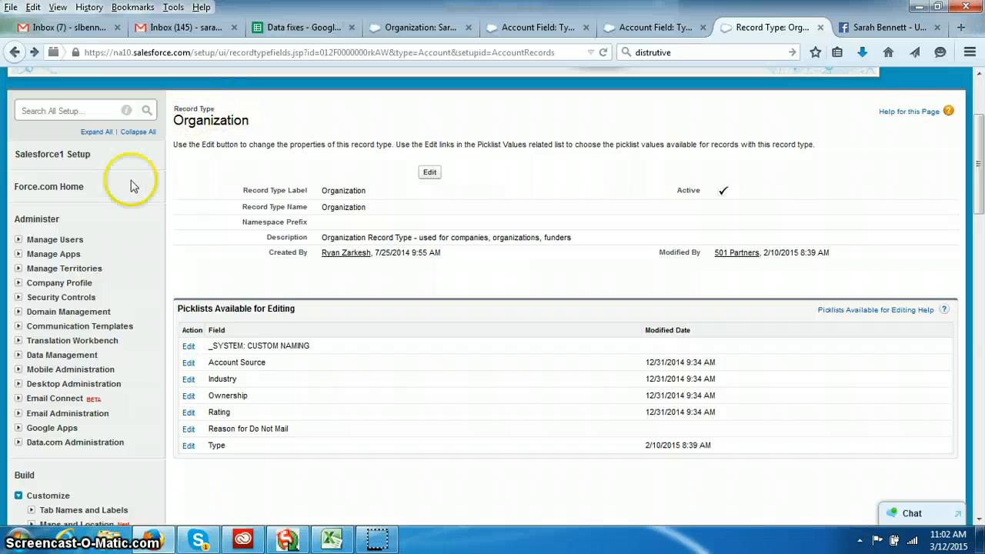
scroll(249, 250, "down", 8)
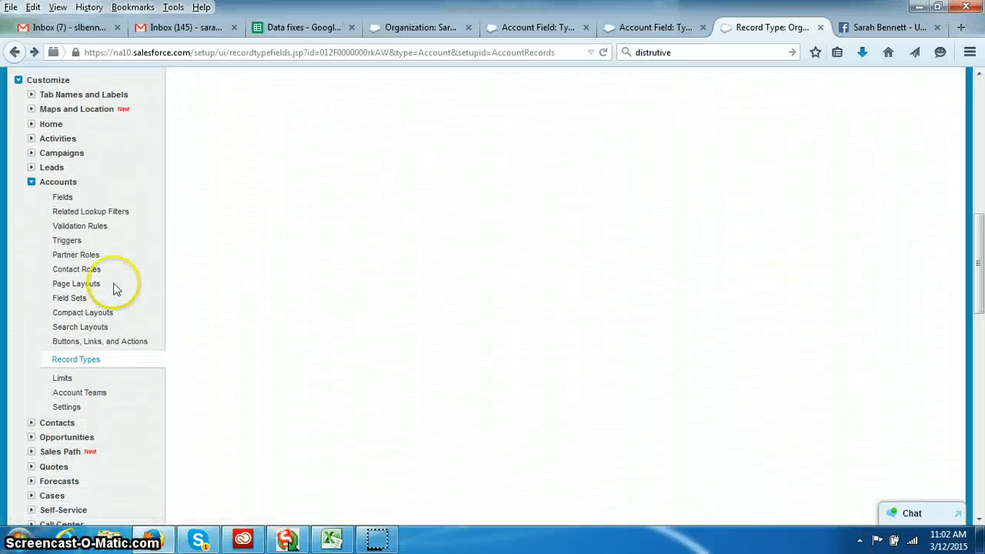
left_click(77, 361)
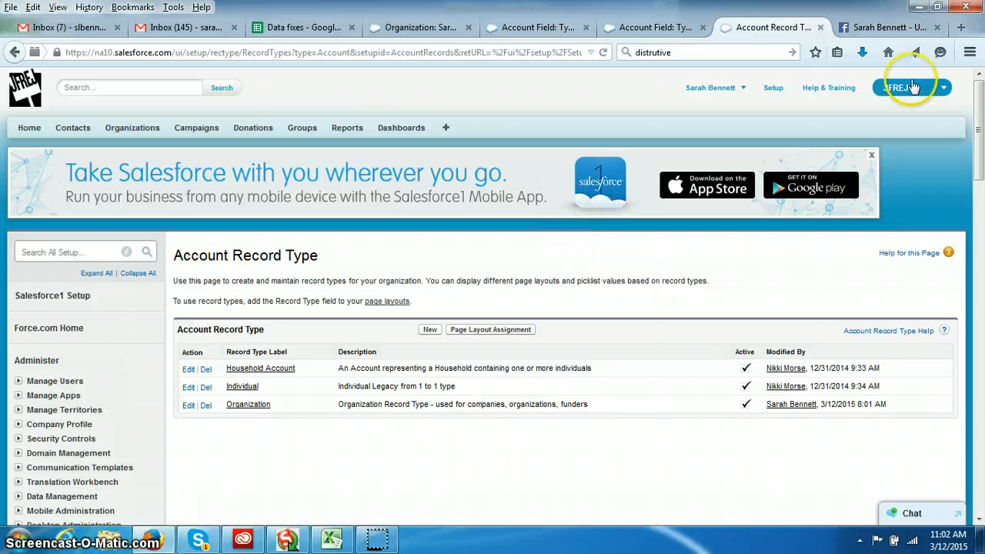
left_click_drag(979, 132, 979, 181)
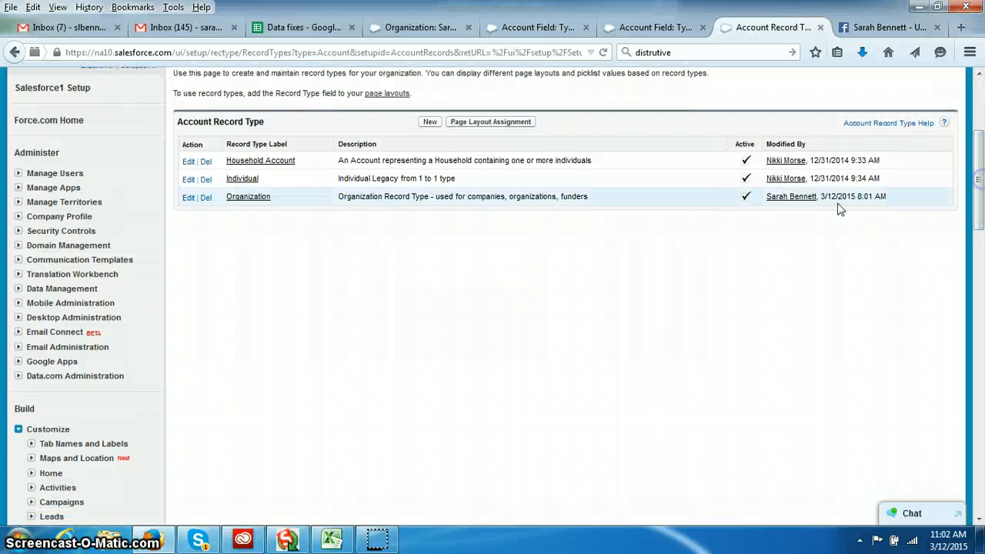
left_click(250, 199)
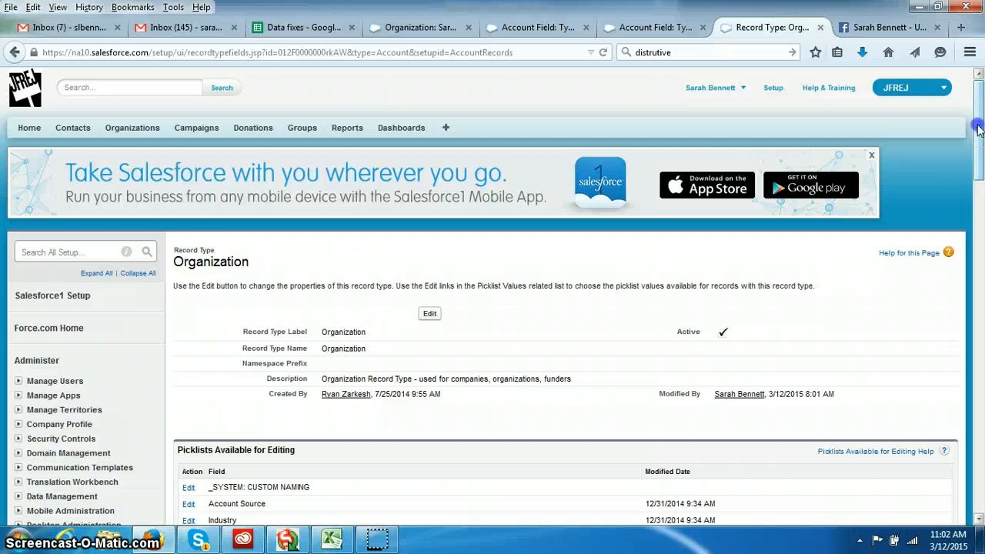
Step: Open the Organization record type's Type picklist for editing and examine its selected values
left_click_drag(979, 129, 979, 152)
scroll(979, 152, "down", 3)
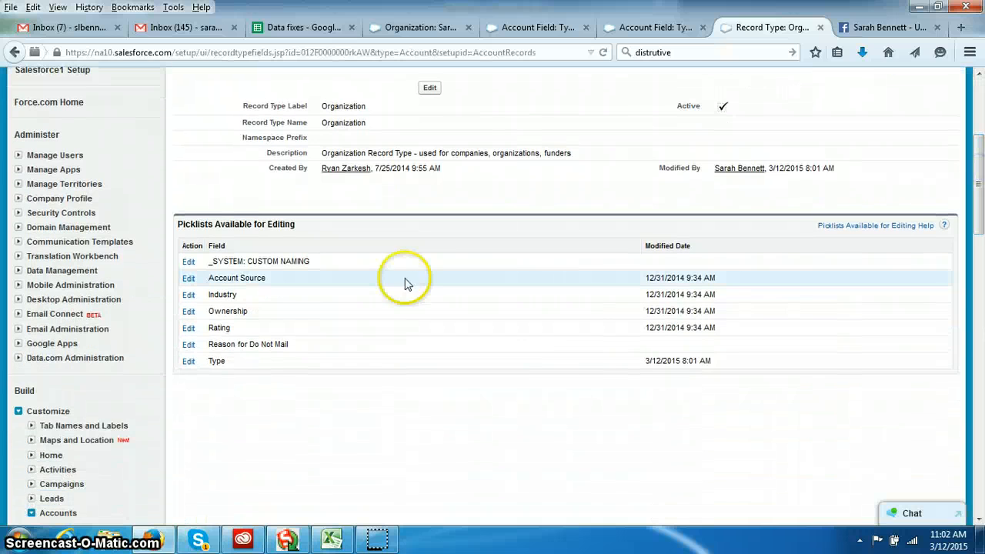
left_click(189, 367)
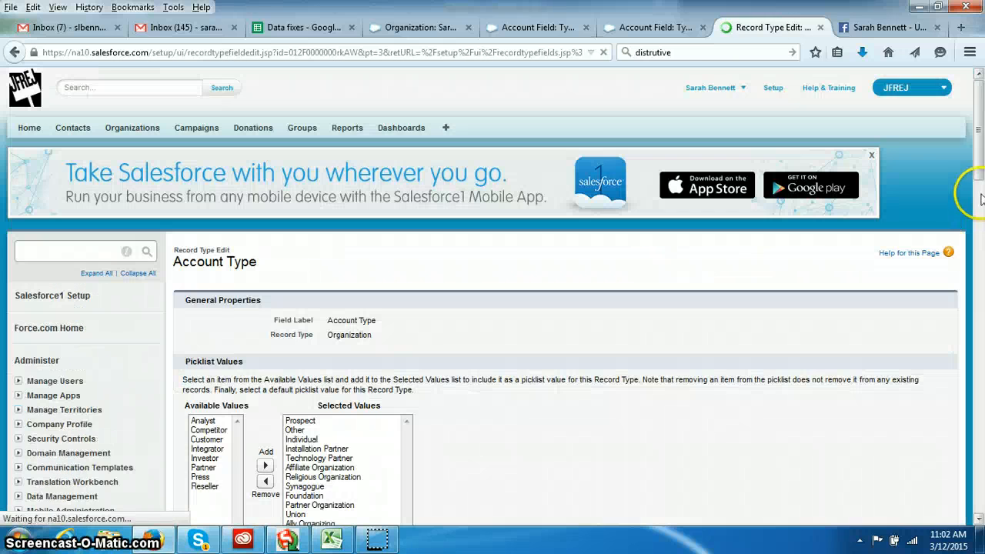
scroll(979, 163, "down", 3)
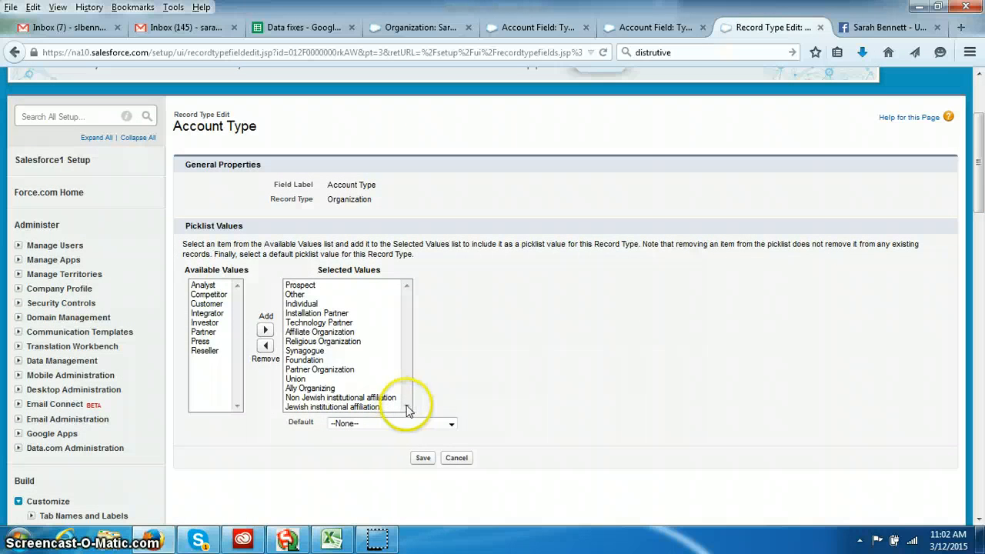
Step: Remove Religious Organization from the selected Account Type values for the Organization record type and save the picklist
left_click(319, 340)
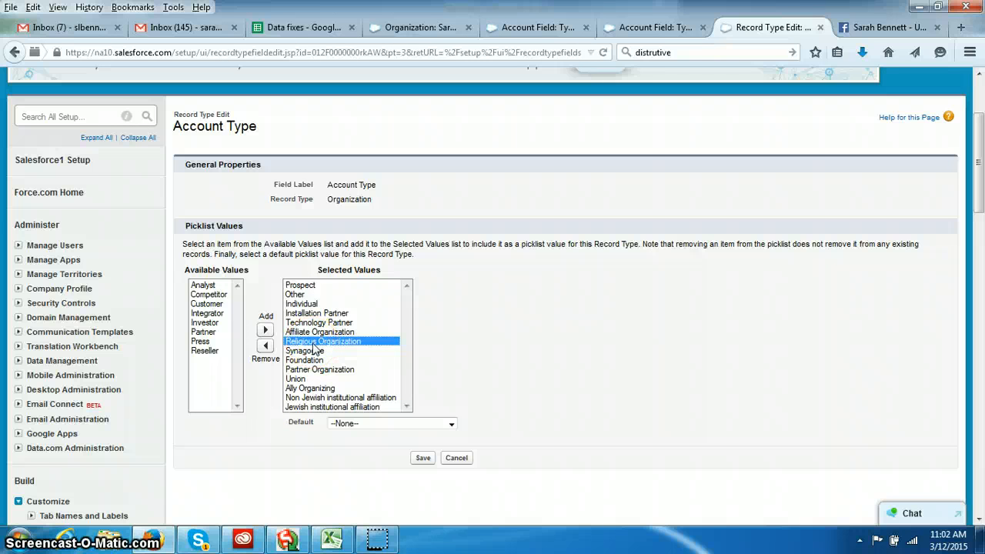
left_click(265, 347)
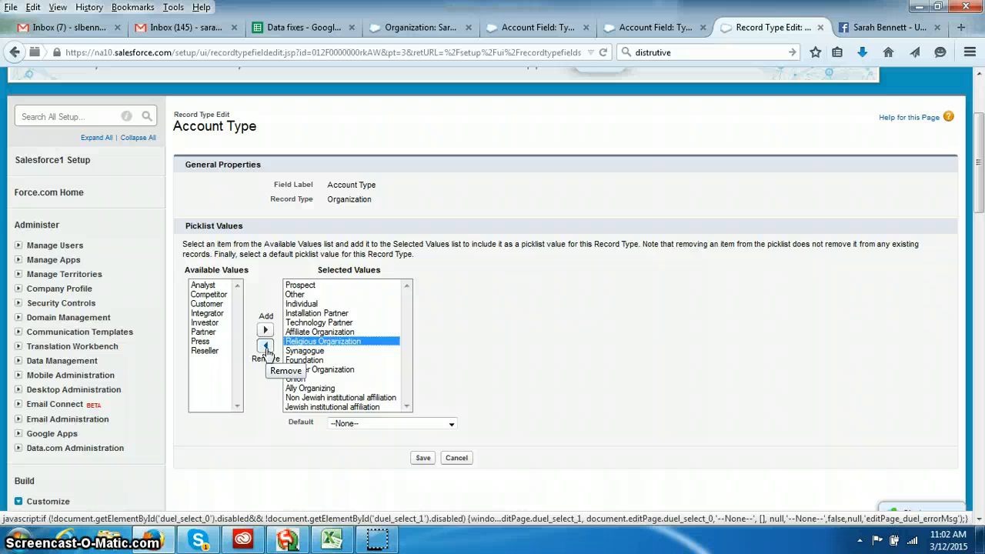
left_click(265, 347)
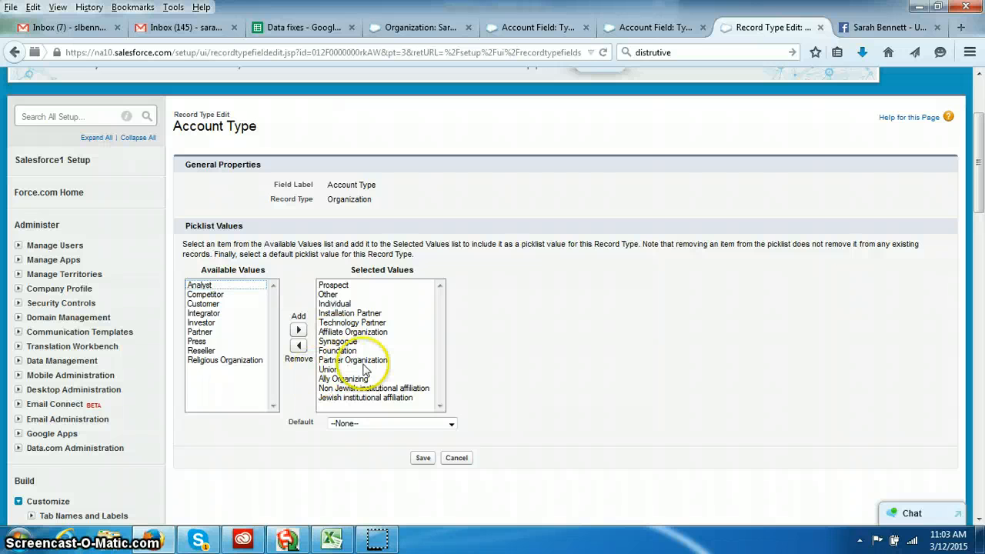
left_click(423, 461)
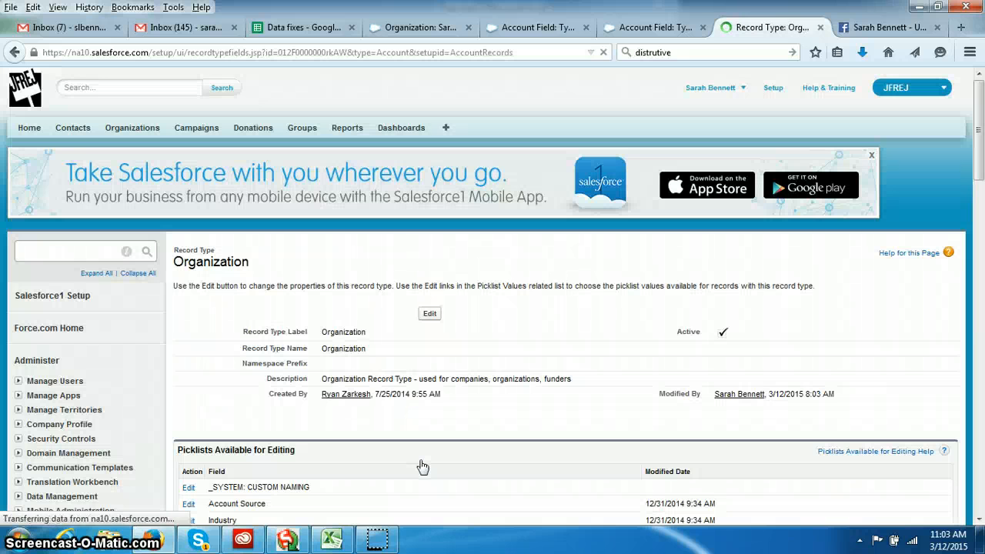
Step: Reload the test organization record and open its Type picklist in the Organization Detail section to check the available values
left_click(420, 29)
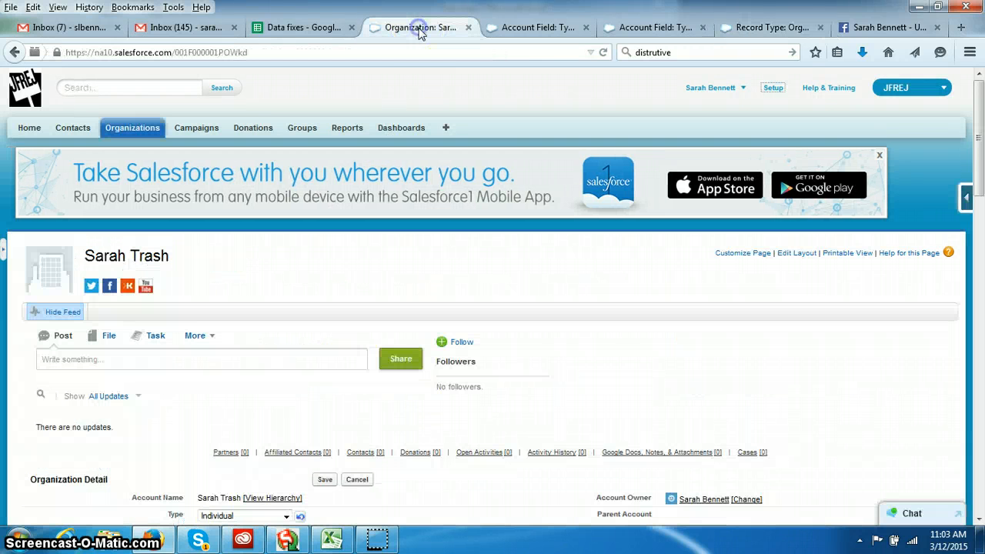
left_click(258, 52)
key("Return")
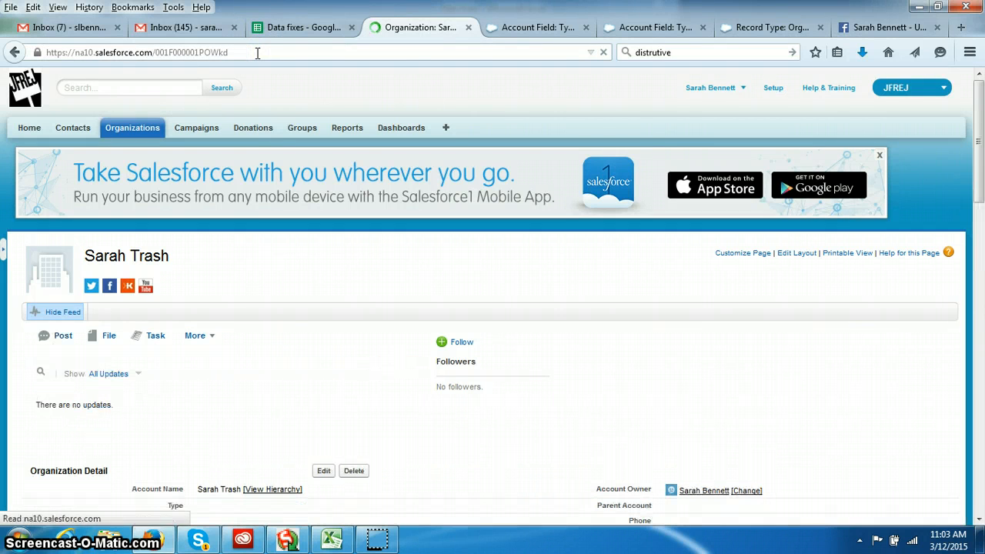
left_click_drag(980, 127, 979, 175)
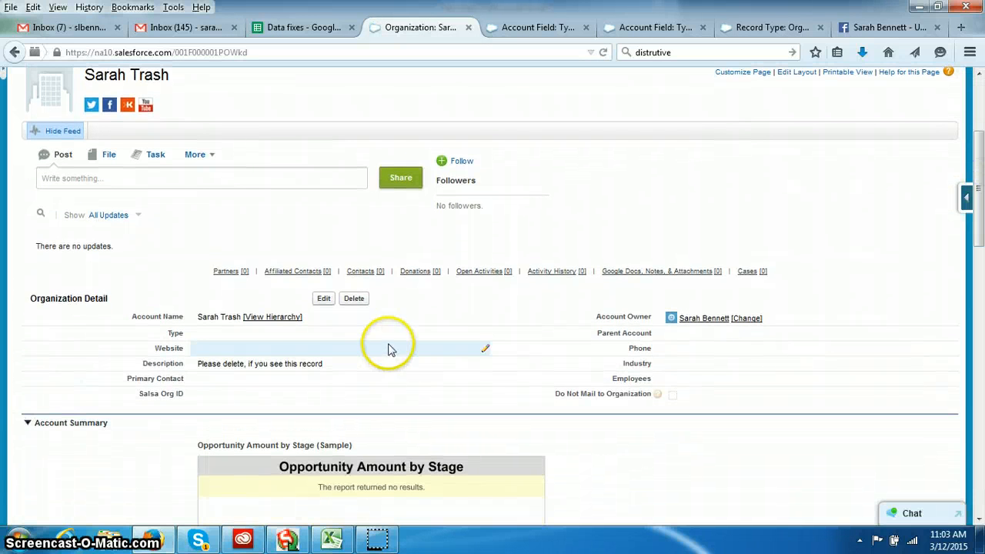
left_click(298, 339)
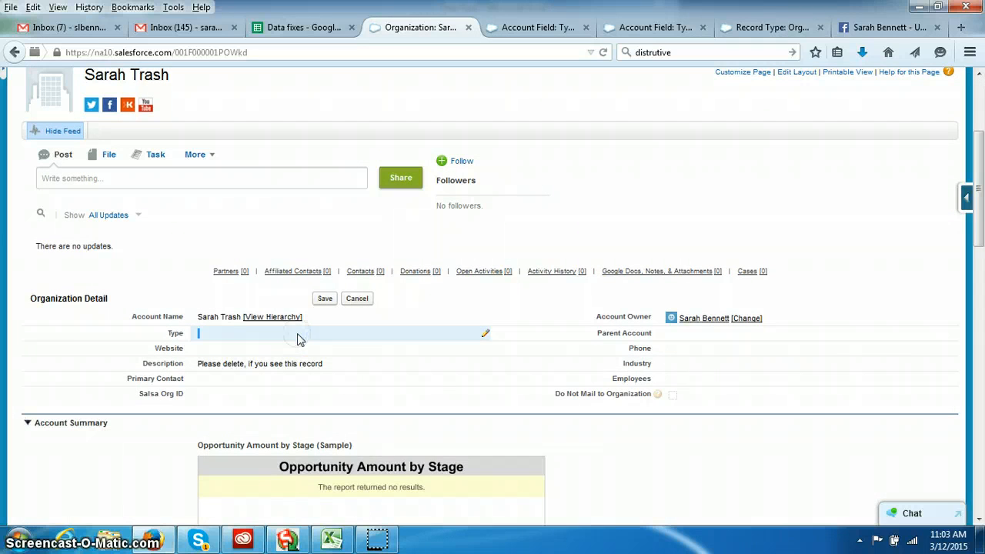
double_click(262, 333)
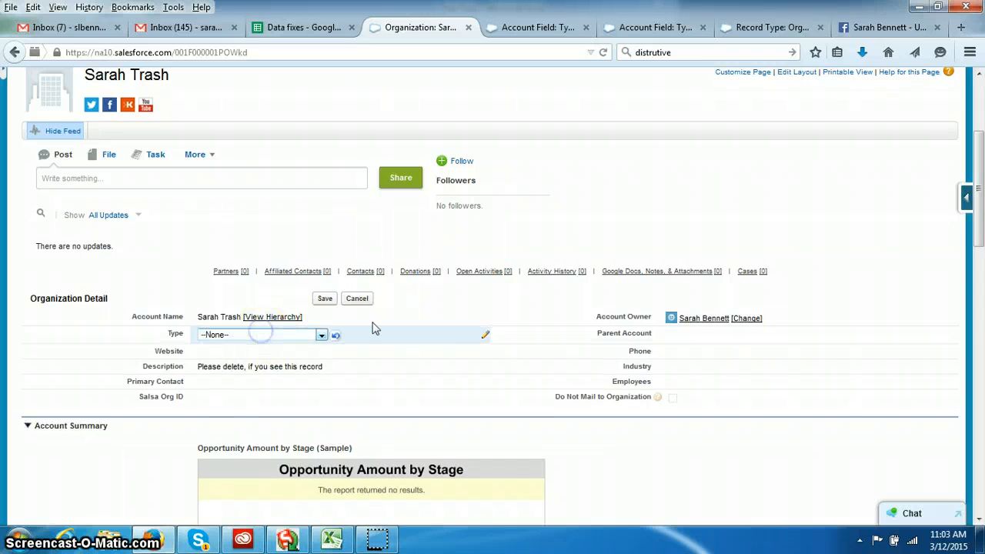
left_click(322, 337)
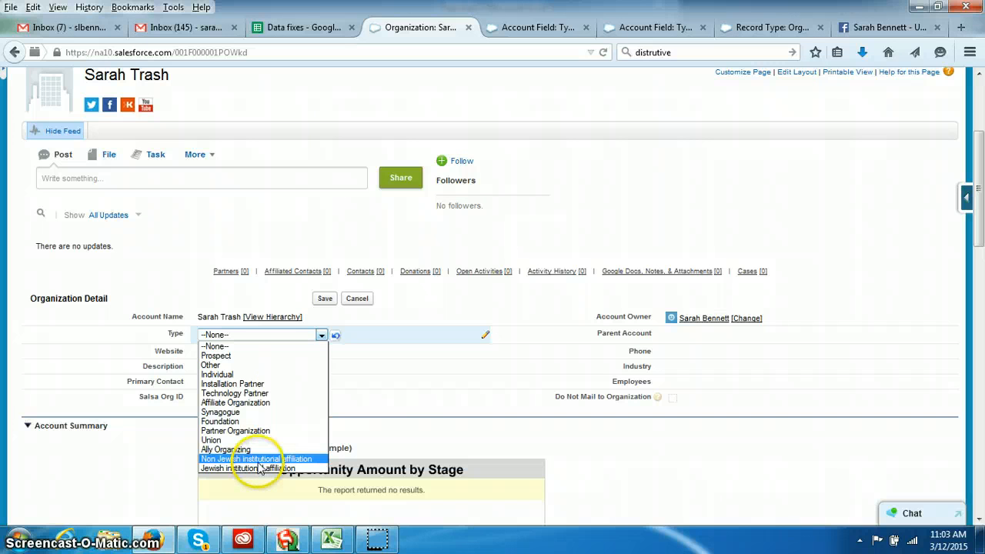
left_click(377, 543)
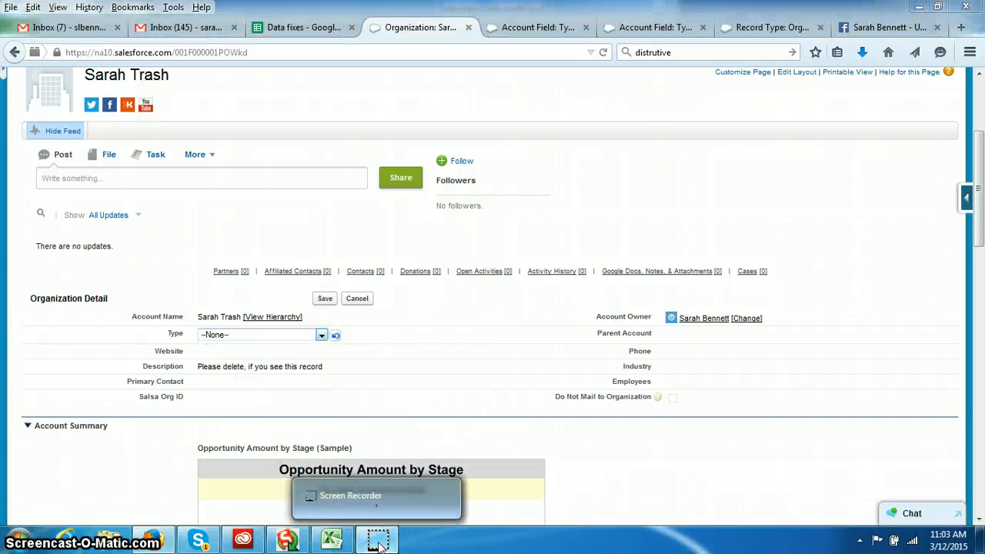